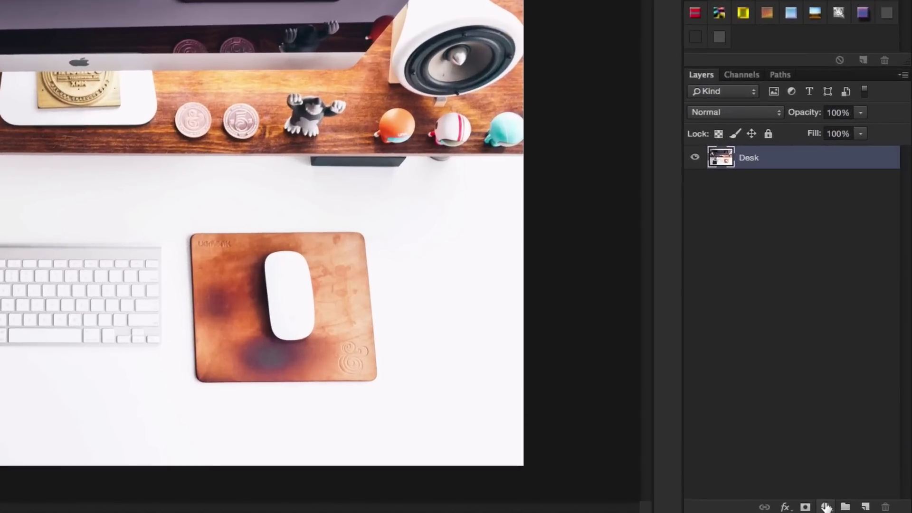
Add a Levels adjustment layer with the Output Levels black value set to 50.
left_click(826, 507)
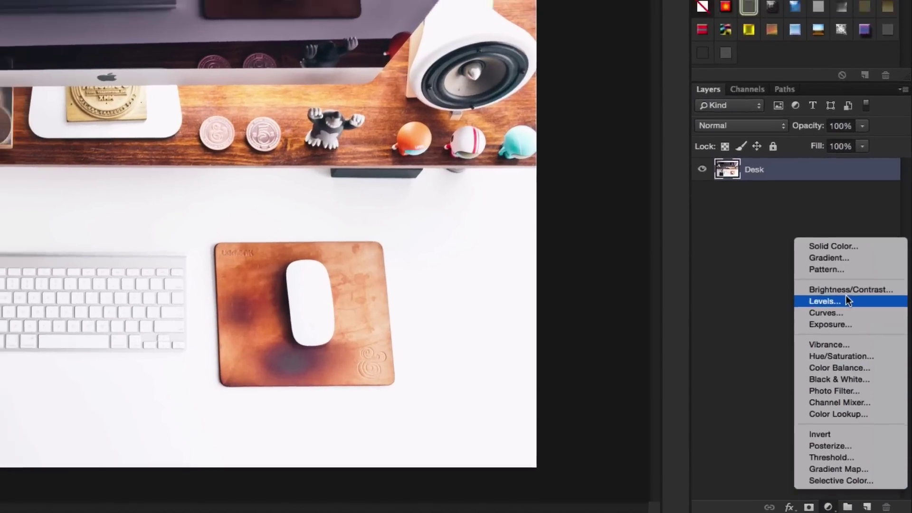
key("Escape")
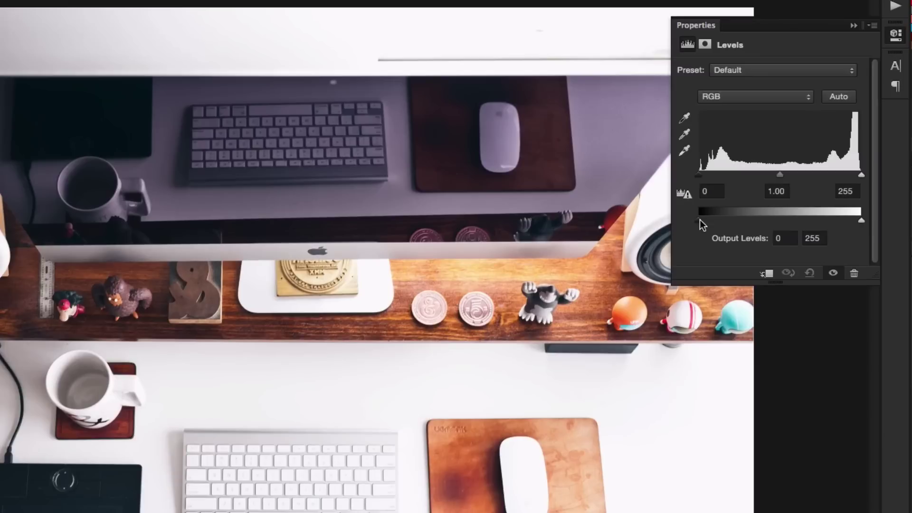
left_click_drag(700, 220, 725, 220)
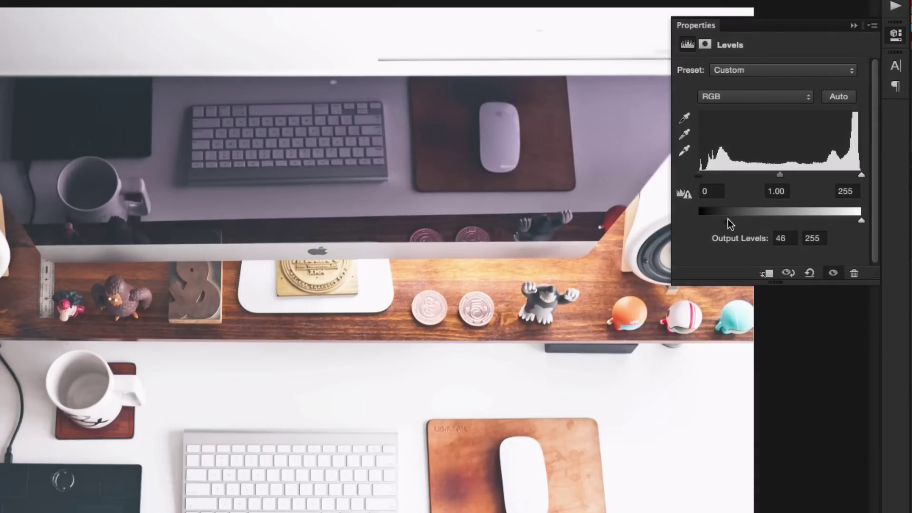
left_click_drag(728, 218, 755, 221)
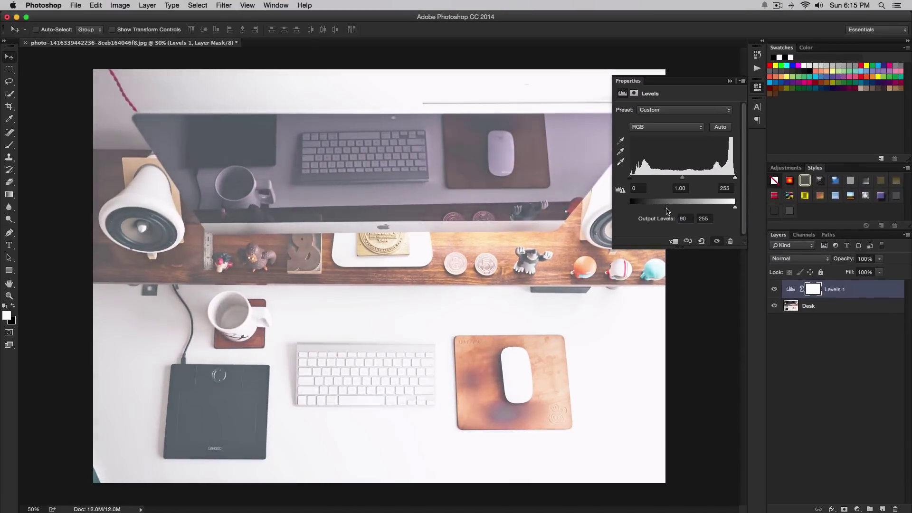
mouse_move(668, 212)
left_mouse_down()
mouse_move(684, 211)
mouse_move(627, 209)
mouse_move(651, 210)
left_mouse_up()
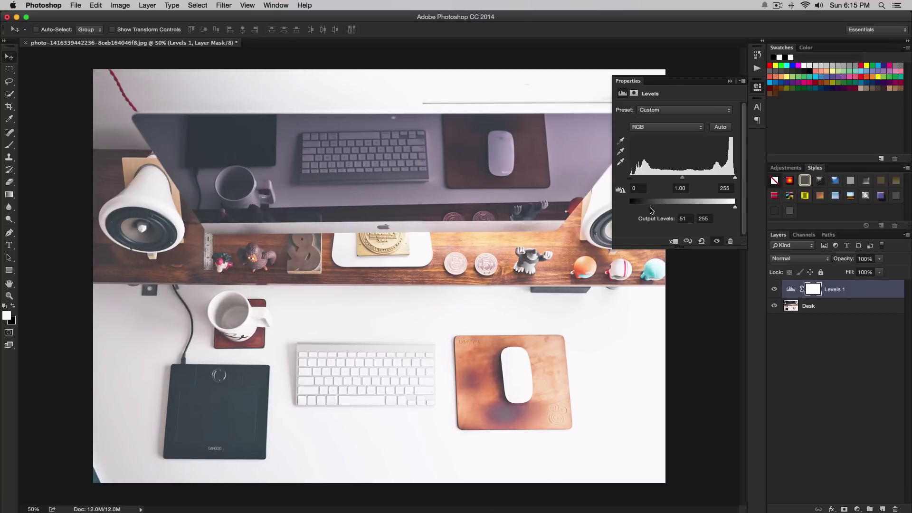
left_click(684, 218)
type("50")
left_click(730, 82)
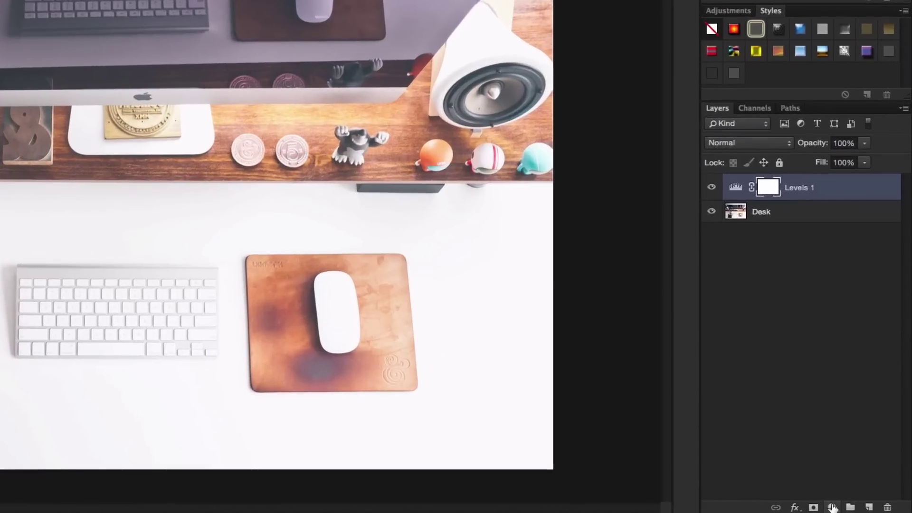
Add a Black & White adjustment layer and lower its opacity to 40%.
left_click(857, 509)
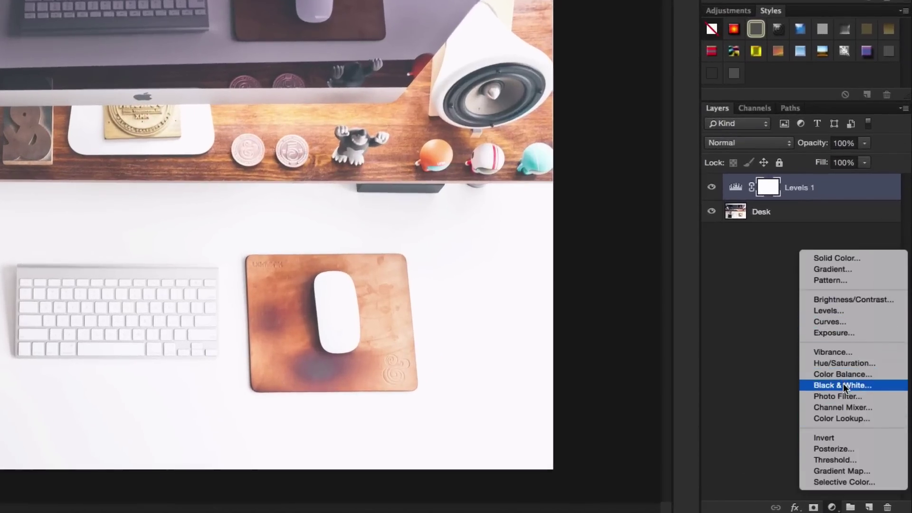
left_click(757, 366)
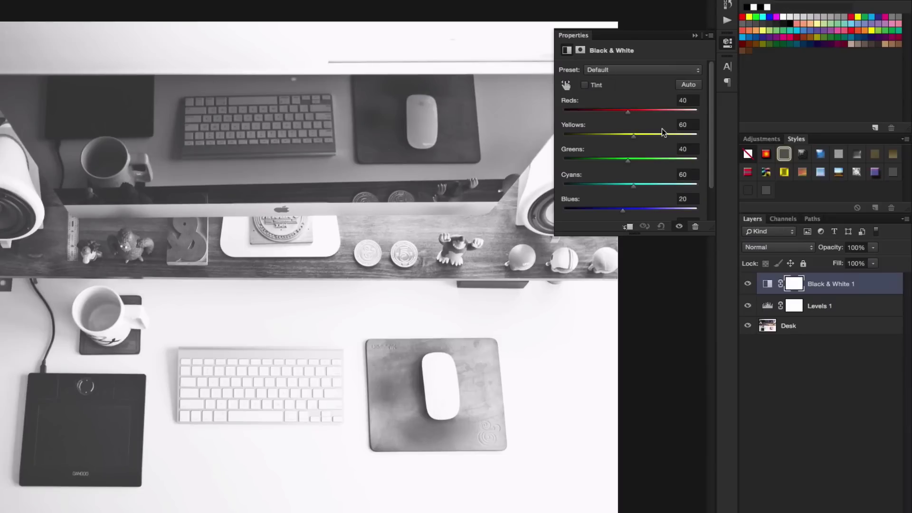
left_click(695, 35)
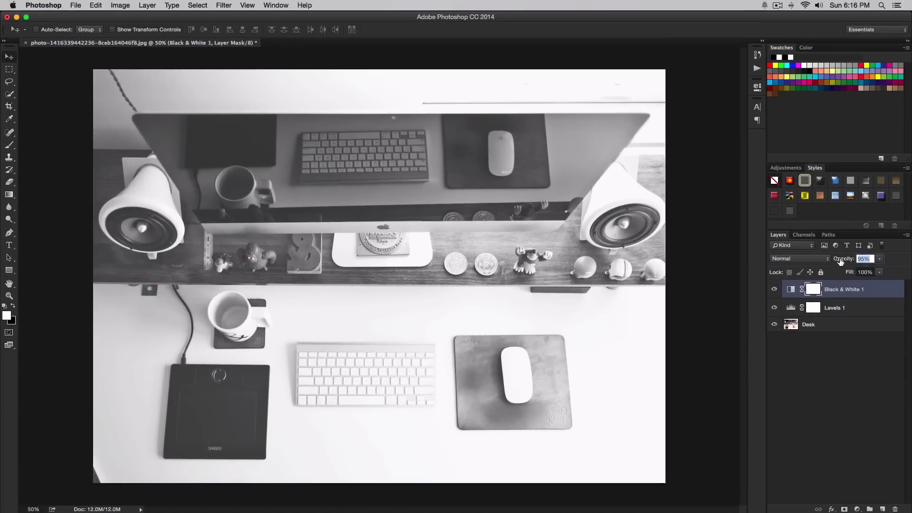
left_click_drag(830, 251, 814, 259)
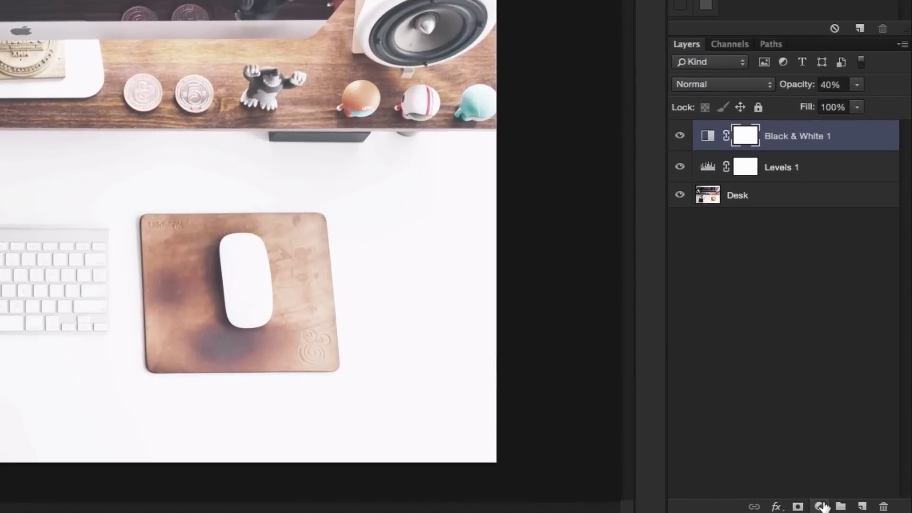
Add a Color Balance layer and shift the shadows' Cyan–Red balance to +20.
left_click(820, 506)
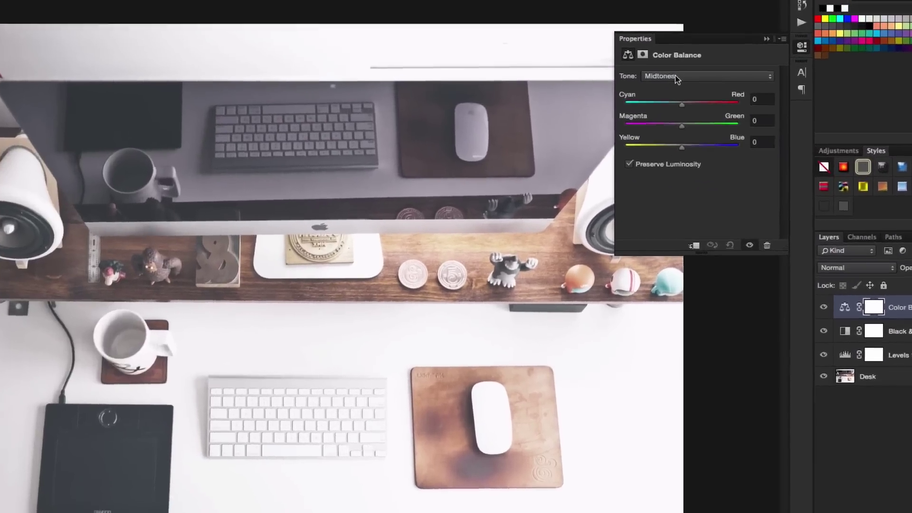
left_click(660, 69)
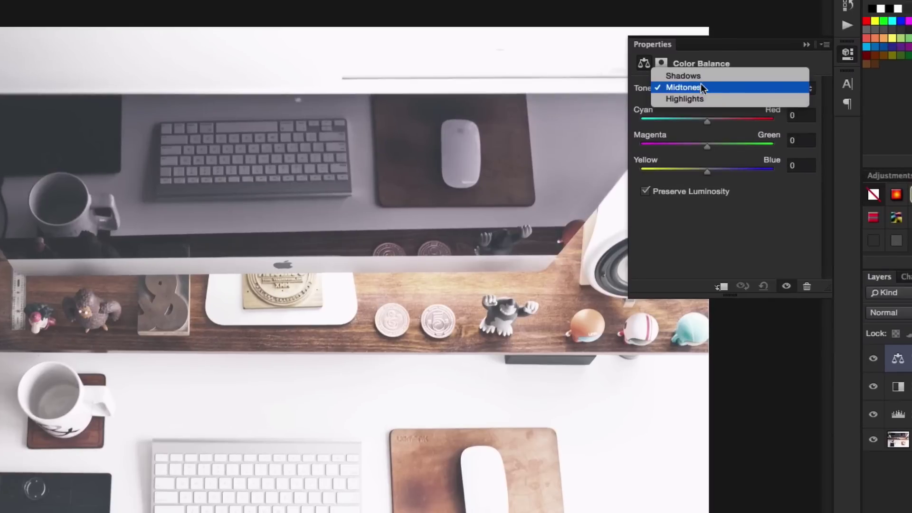
left_click(703, 76)
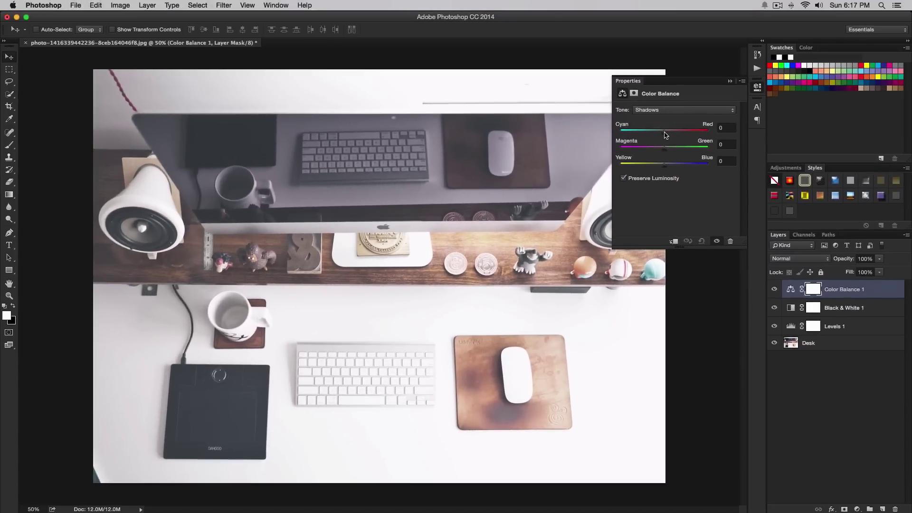
left_click_drag(709, 126, 673, 132)
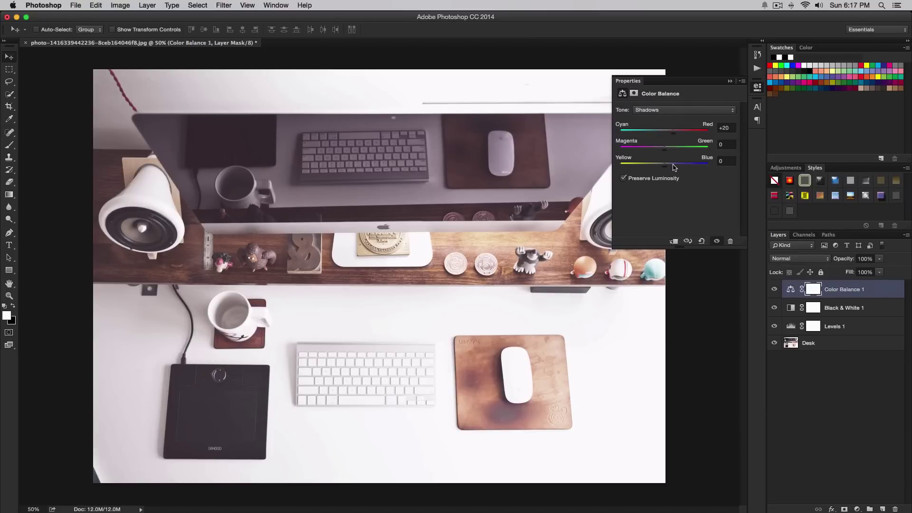
left_click_drag(665, 166, 651, 166)
Set the midtones' Yellow–Blue balance to −30.
left_click(636, 111)
left_click(637, 116)
left_click_drag(664, 164, 651, 164)
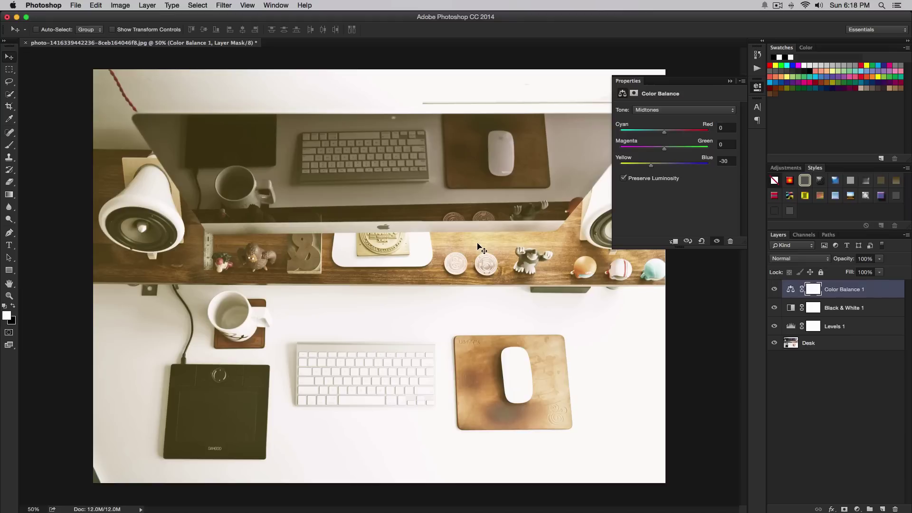
Change the Color Balance 1 layer's blend mode to Lighten.
left_click(729, 81)
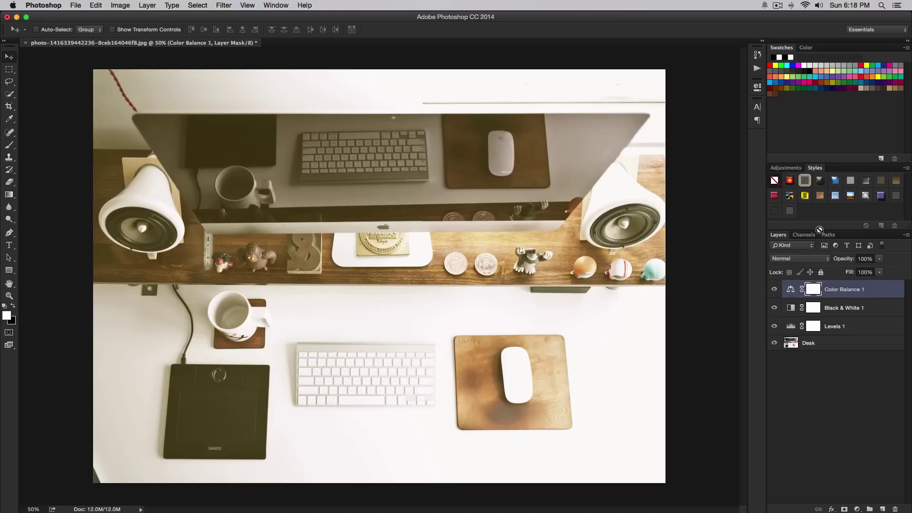
left_click(787, 259)
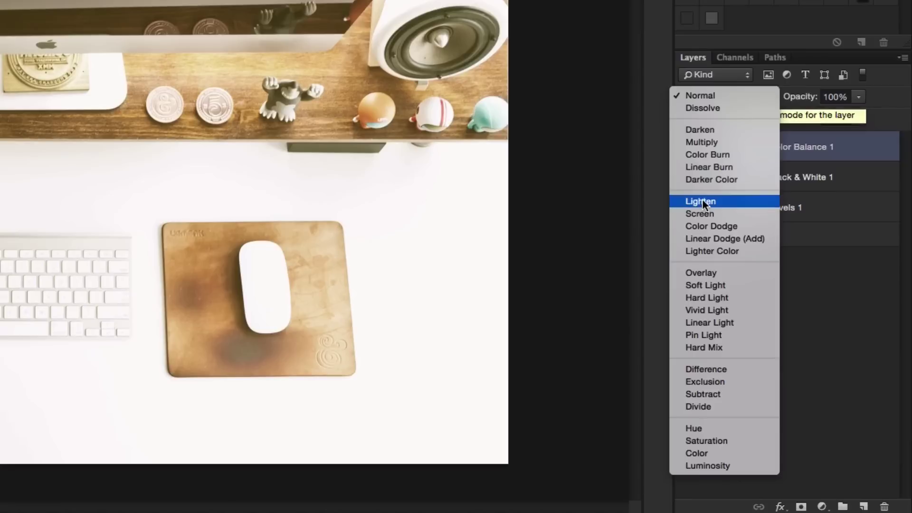
left_click(734, 246)
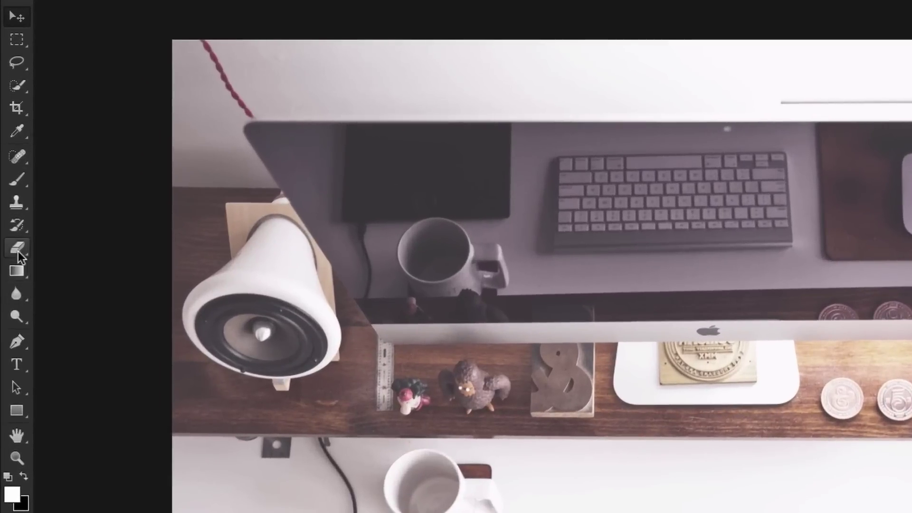
Select the Gradient Tool and bring up the Gradient Editor with its brown-to-beige gradient.
left_click(18, 272)
right_click(18, 271)
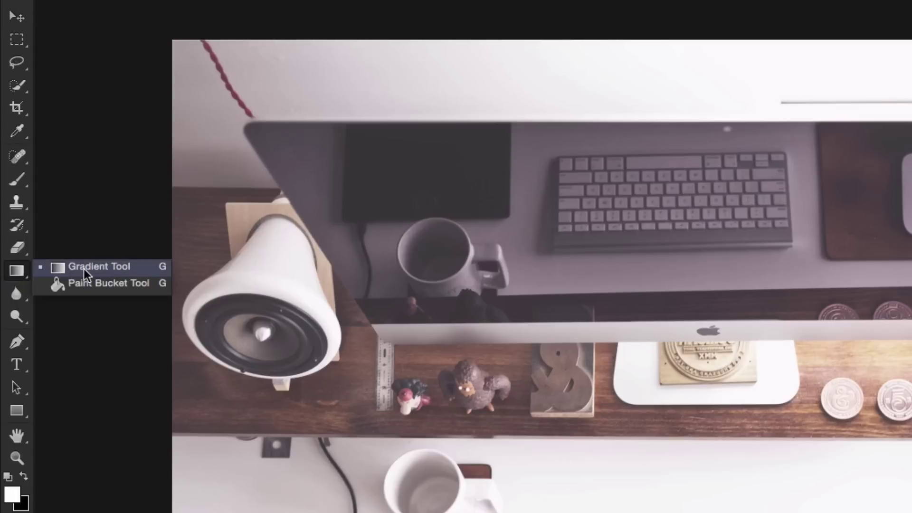
left_click(67, 285)
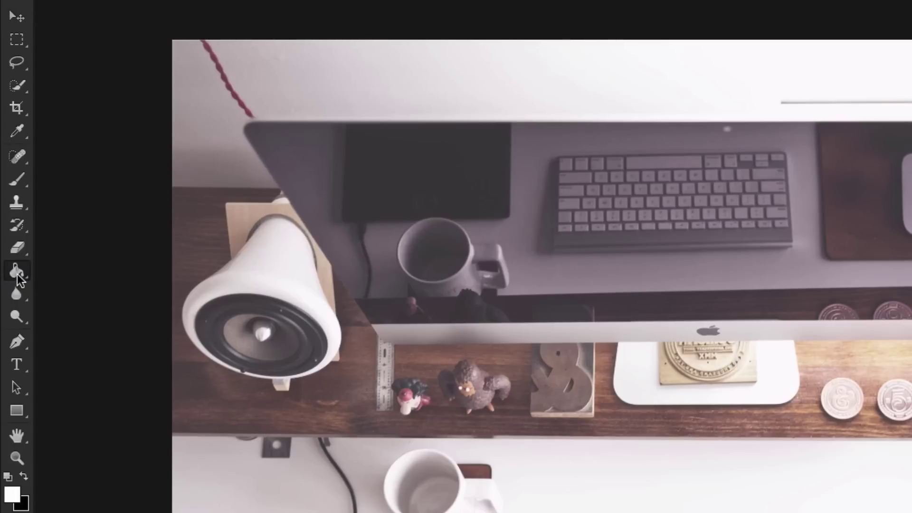
right_click(18, 274)
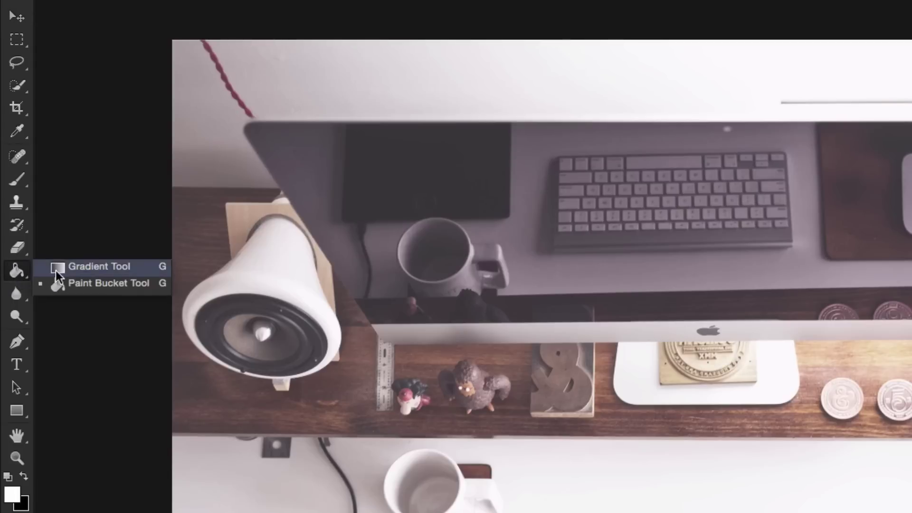
left_click(55, 269)
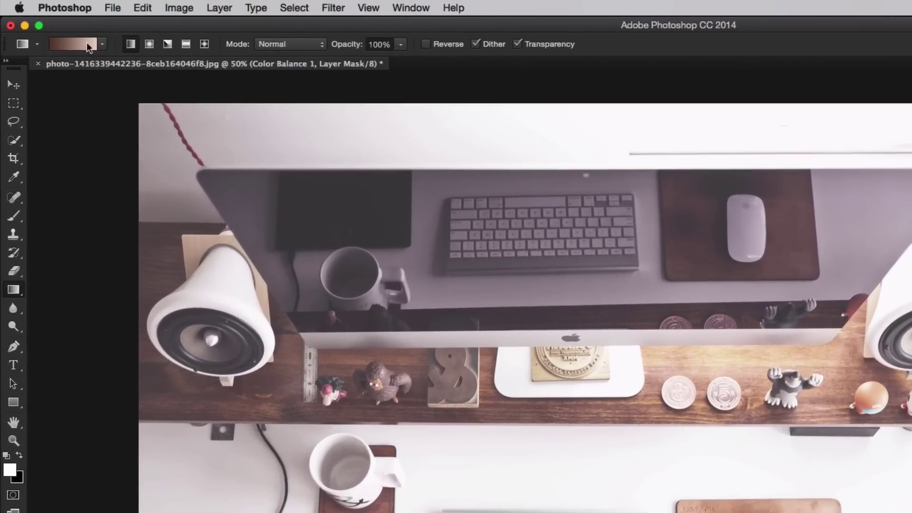
left_click(71, 42)
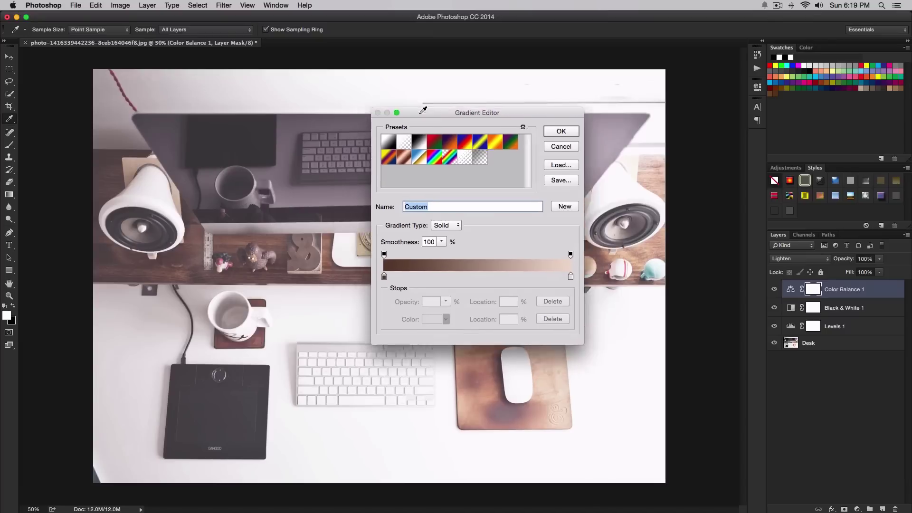
left_click_drag(423, 110, 561, 67)
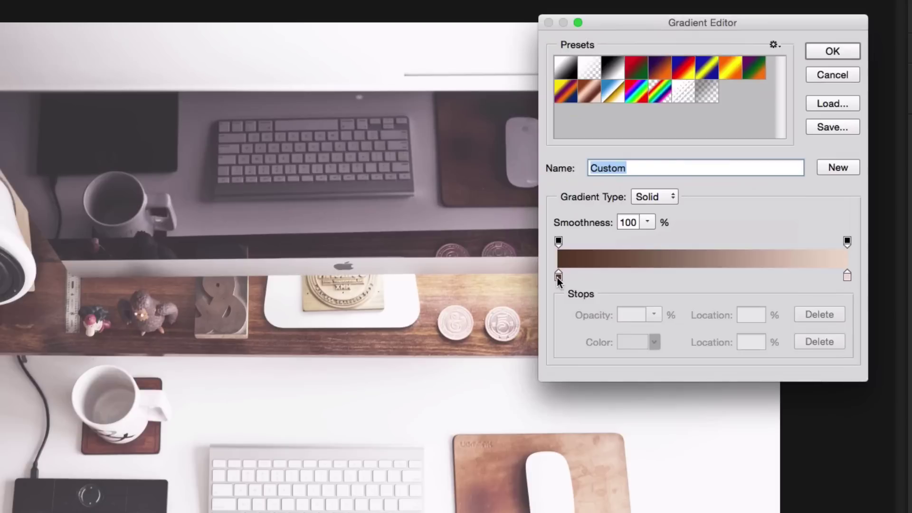
Set the gradient stops to #5b3c2c and #efdbcd, then add a new empty layer.
left_click(558, 276)
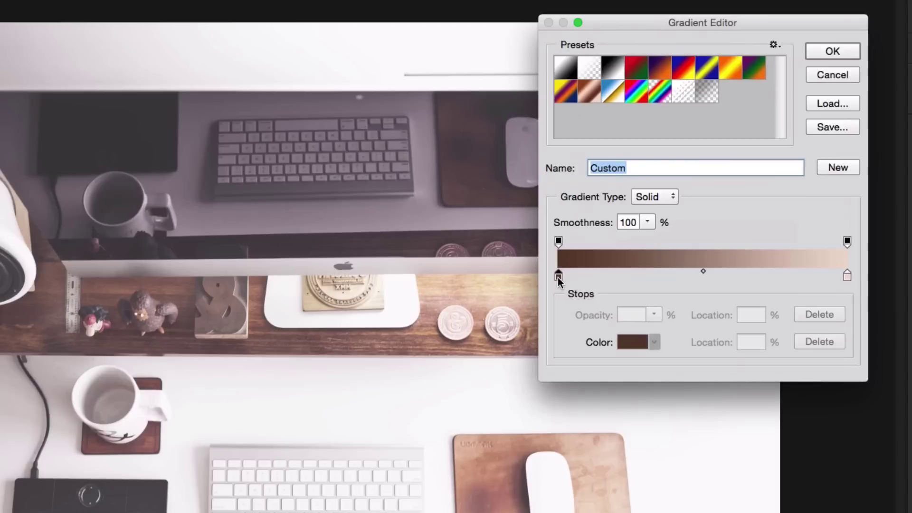
left_click(633, 346)
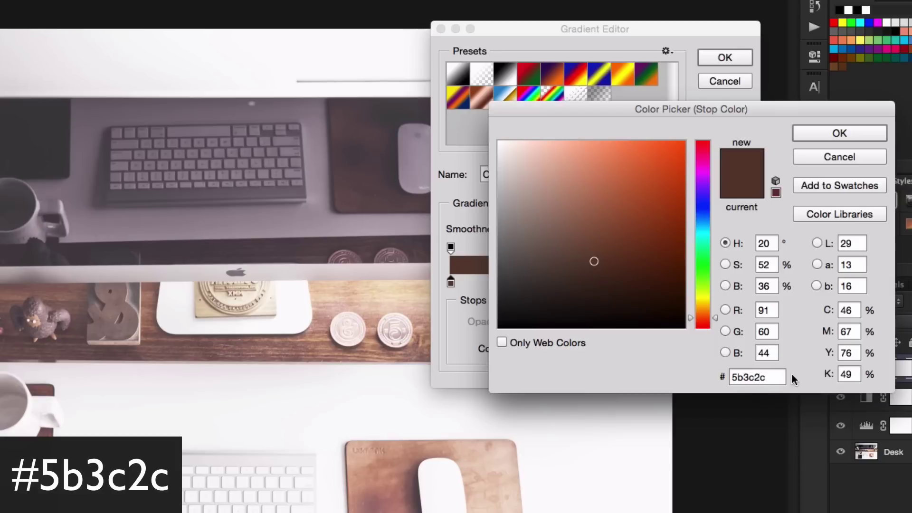
left_click(826, 135)
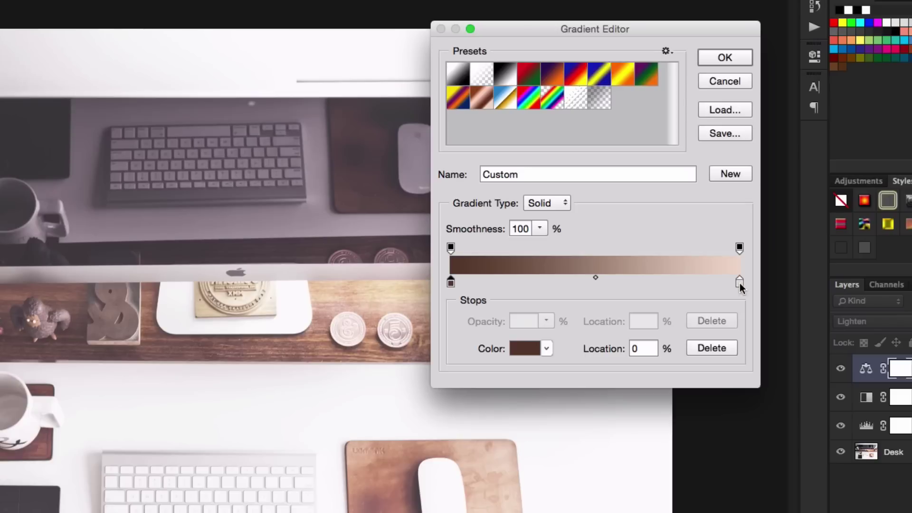
left_click(739, 283)
left_click(519, 349)
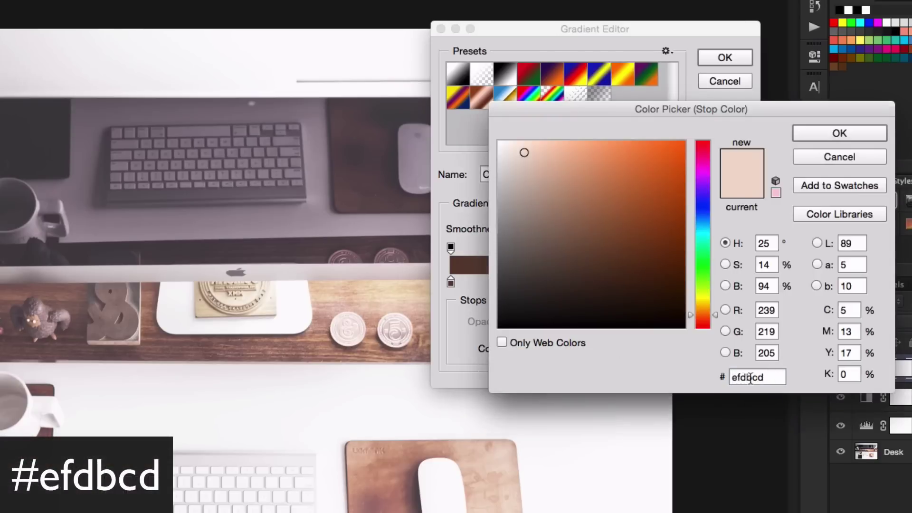
left_click(830, 135)
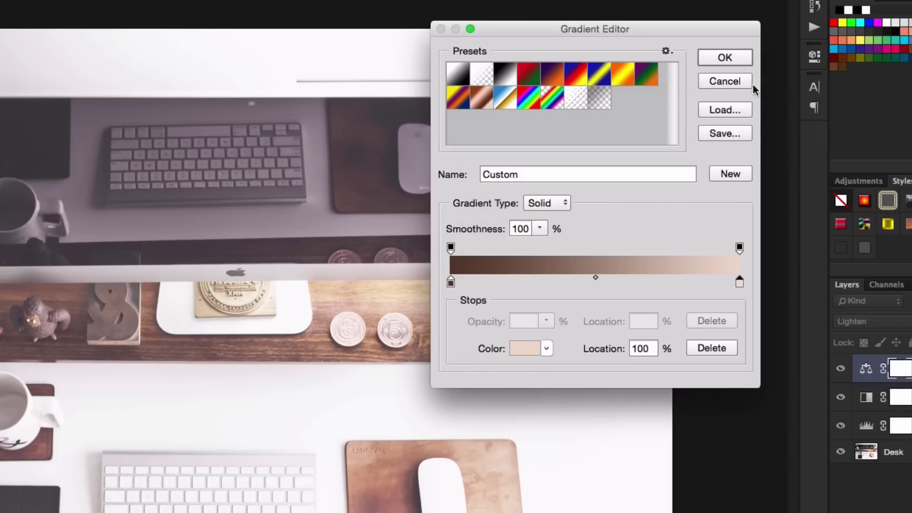
left_click(740, 59)
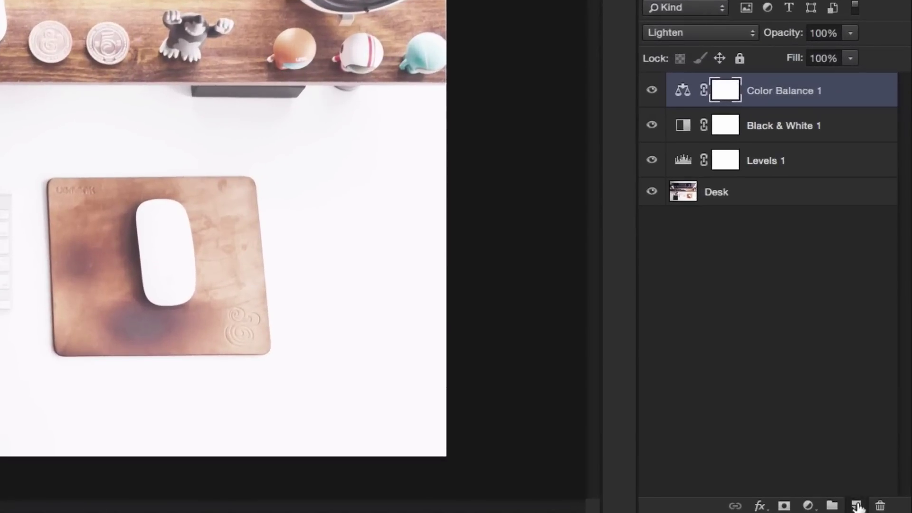
left_click(857, 506)
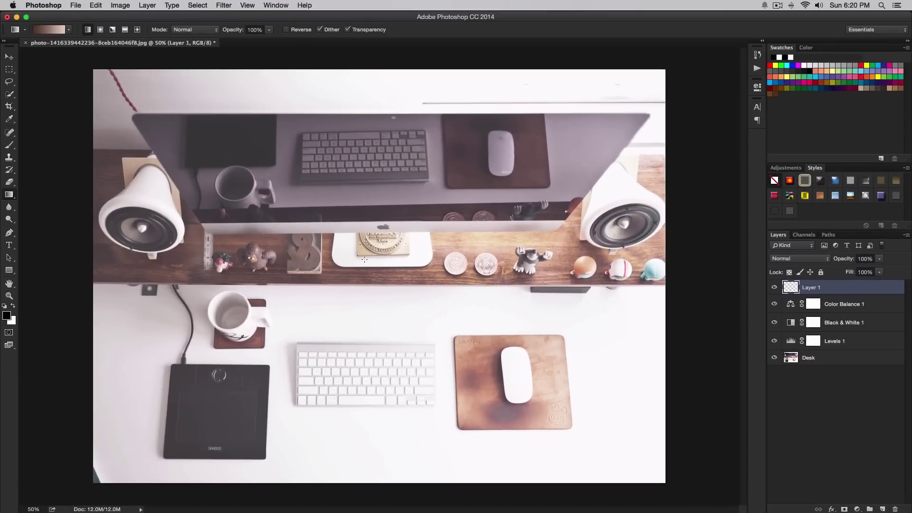
Rename Layer 1 to 'Golden Brown' and fill it with a diagonal brown-to-beige gradient.
left_click(850, 299)
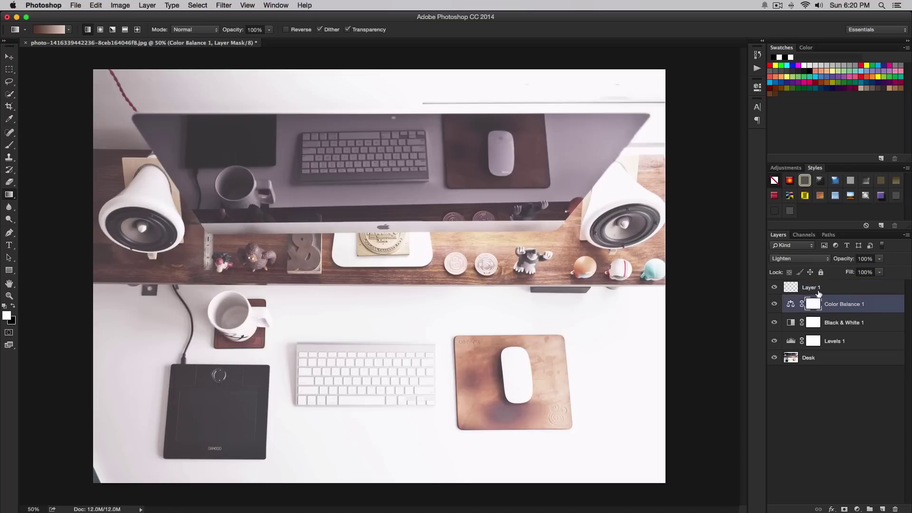
left_click(836, 292)
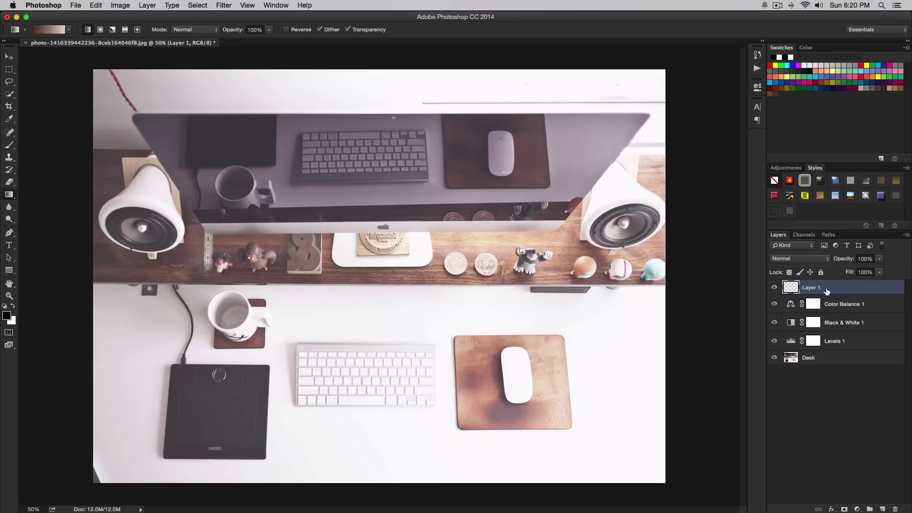
type("Grade")
key("BackSpace")
key("BackSpace")
key("BackSpace")
key("BackSpace")
type("olden Brown")
key("Return")
left_click_drag(223, 355, 608, 117)
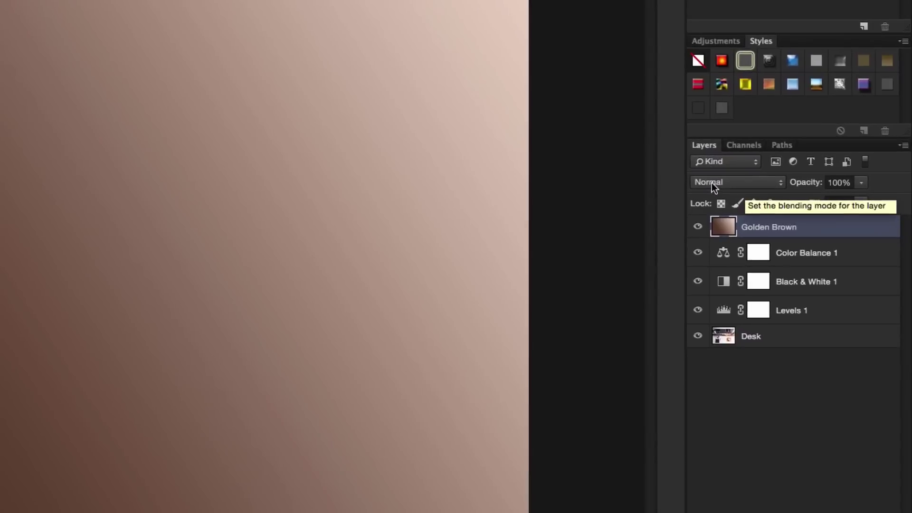
Blend the Golden Brown layer as Vivid Light at 30% opacity, toggling visibility to compare.
left_click(785, 260)
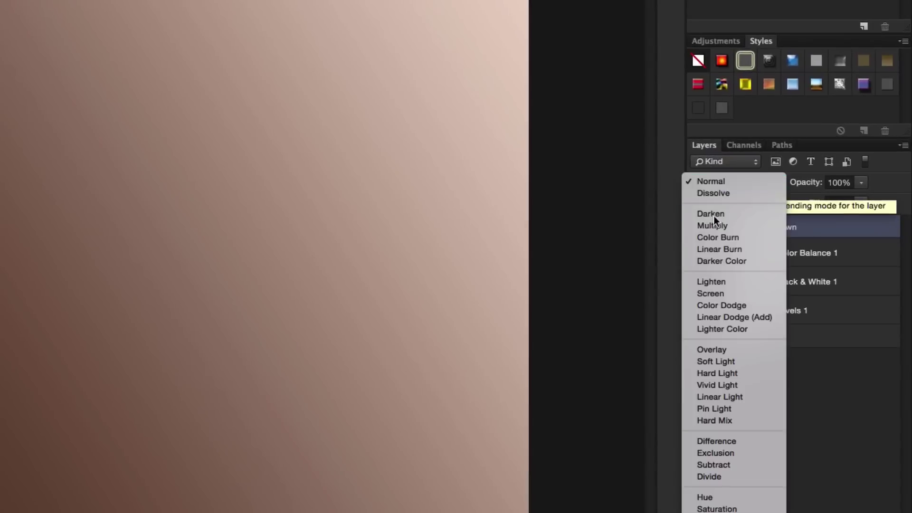
left_click(717, 384)
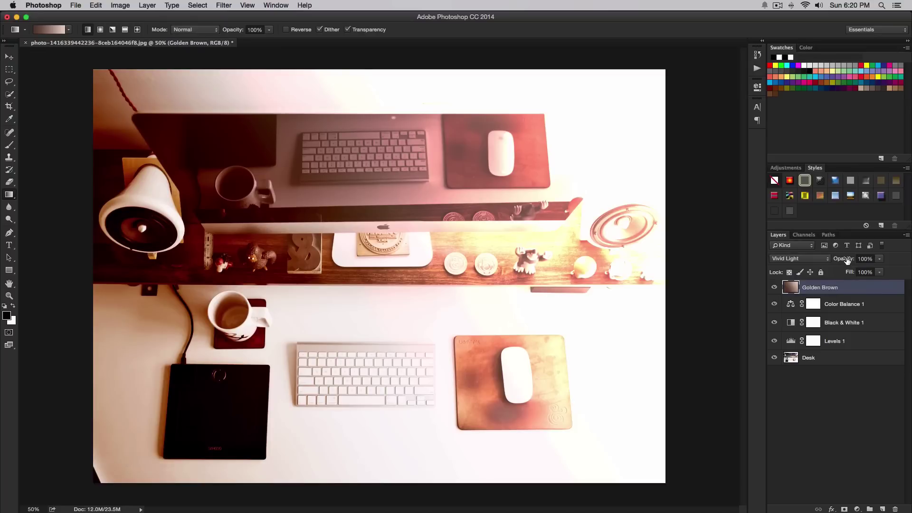
left_click_drag(846, 260, 833, 260)
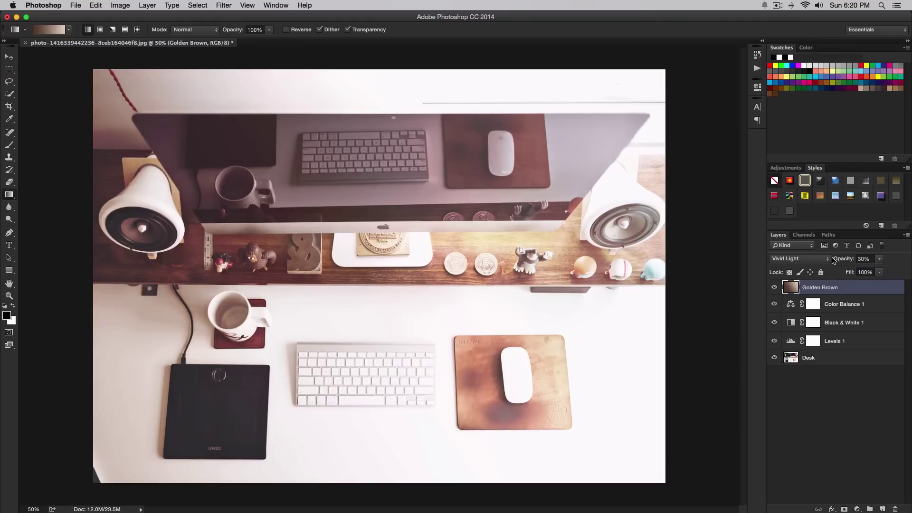
left_click(774, 288)
left_click(775, 288)
Open 4.jpg from Downloads > Dust-Scratches-Textures > JPG.
left_click(73, 5)
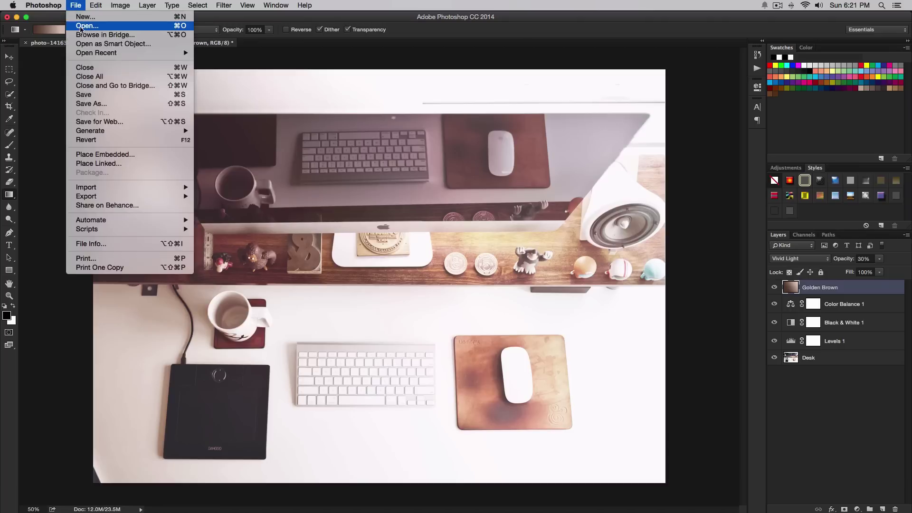
left_click(81, 26)
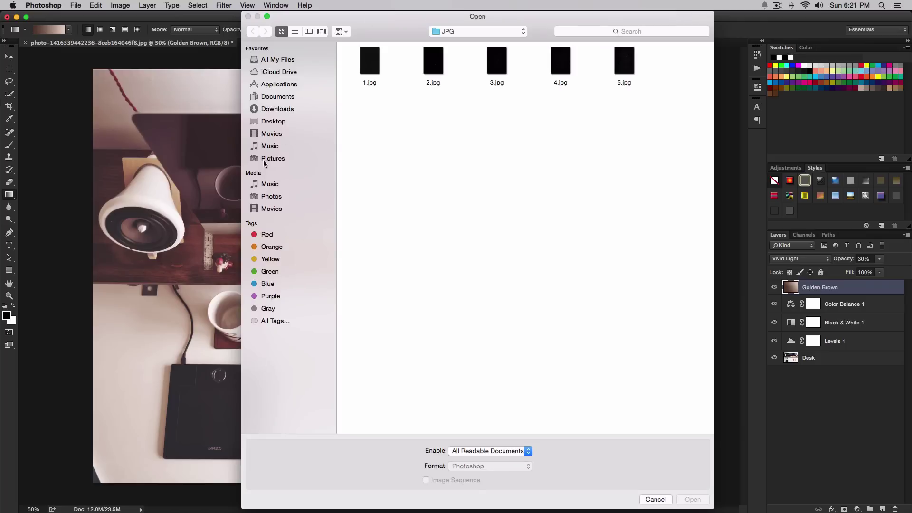
left_click(275, 108)
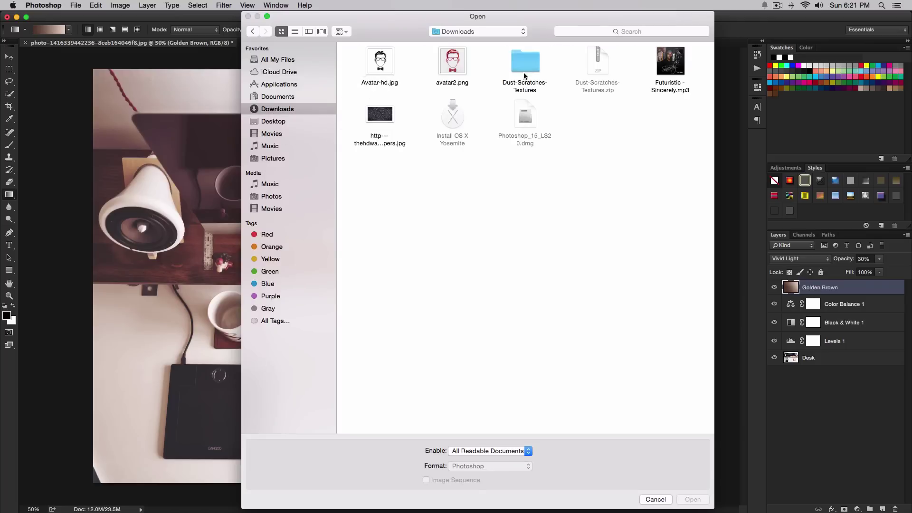
double_click(528, 66)
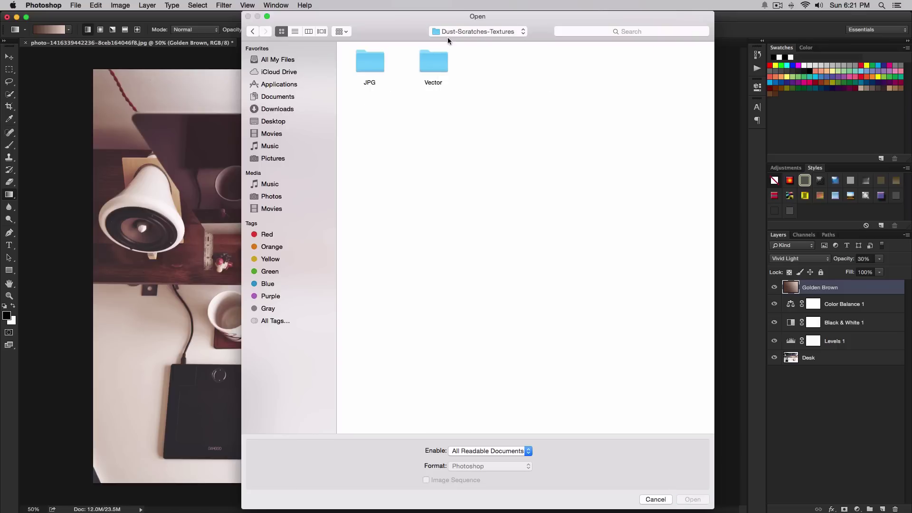
double_click(370, 55)
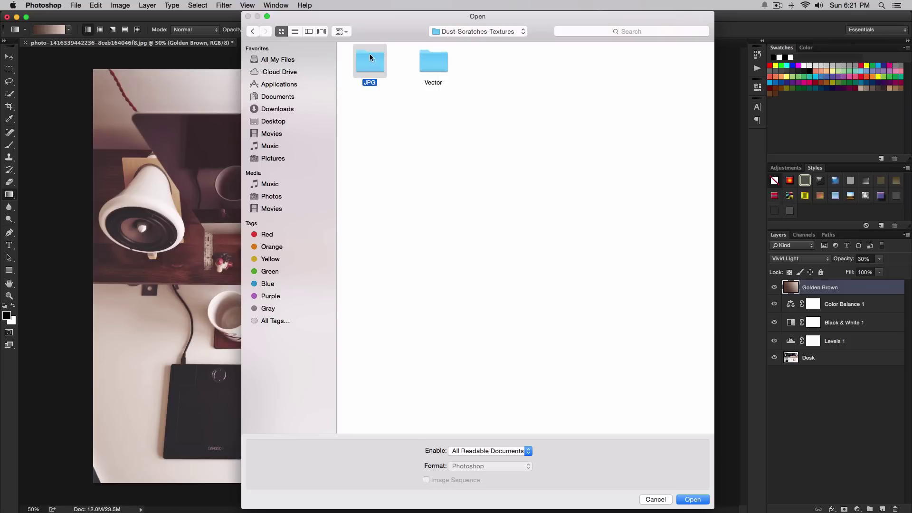
left_click_drag(630, 100, 394, 68)
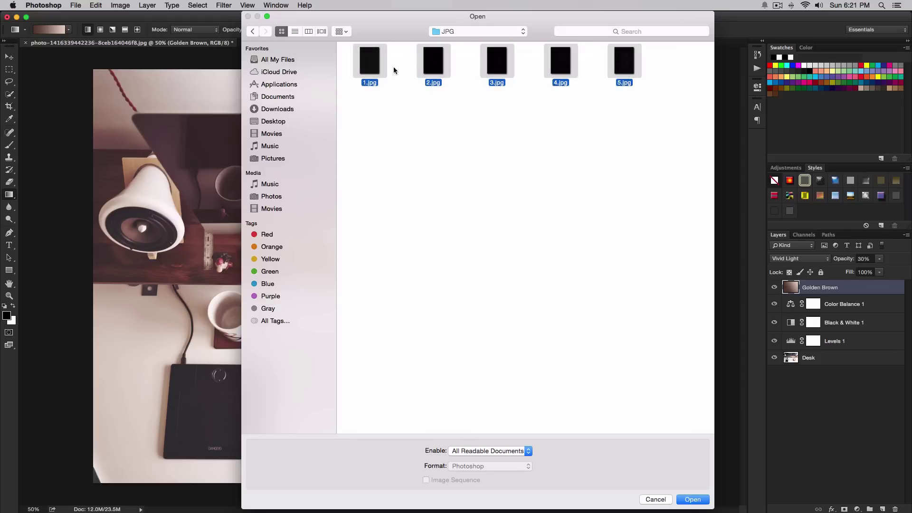
left_click(563, 91)
left_click(550, 72)
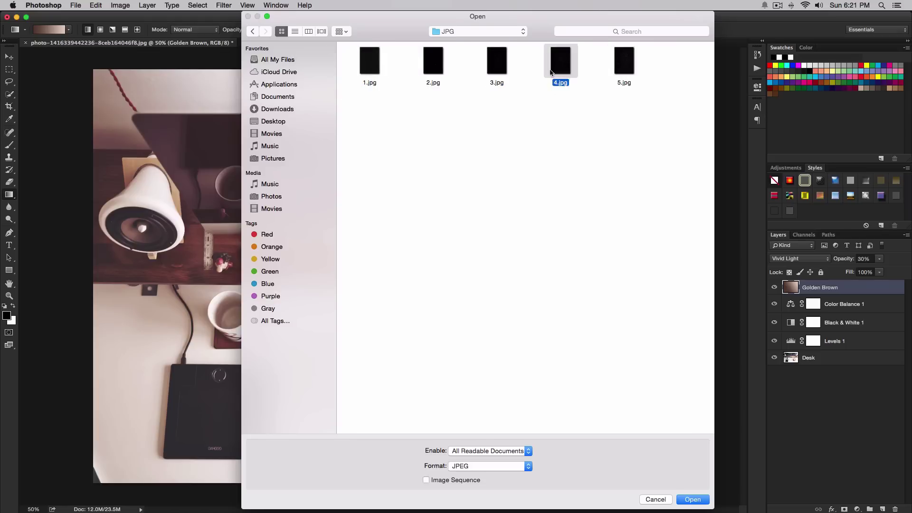
left_click(691, 500)
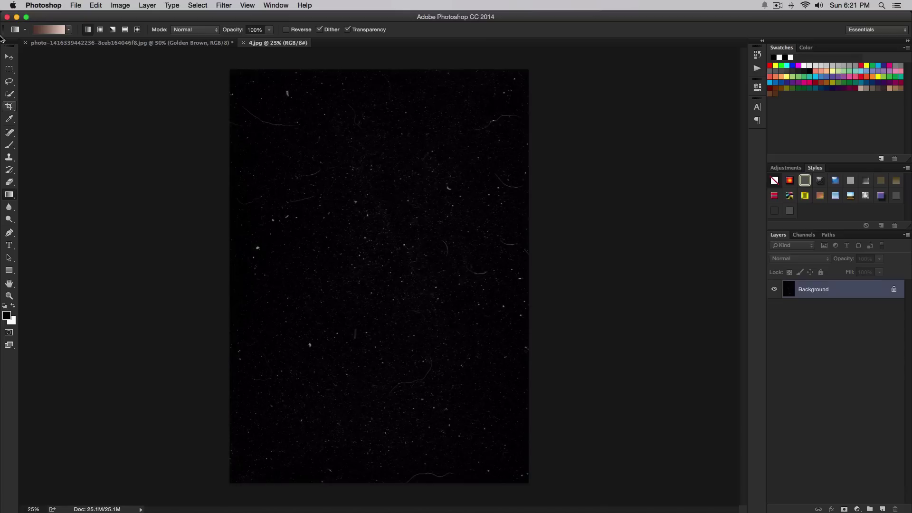
Copy the entire 4.jpg texture and return to the desk photo document.
left_click(9, 57)
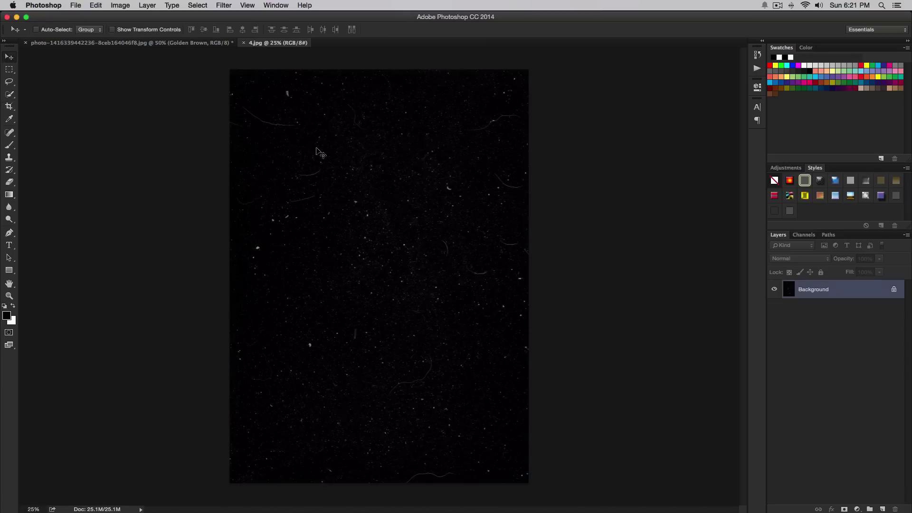
key("super+a")
left_click(97, 5)
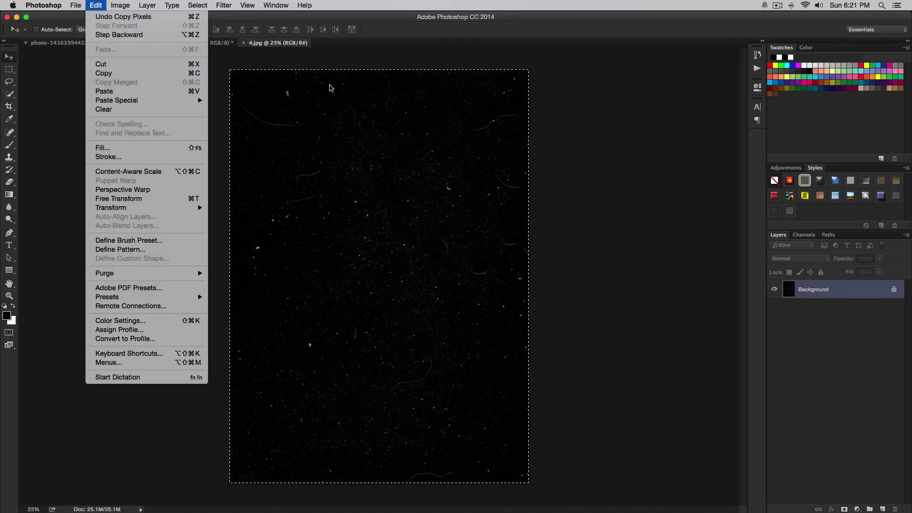
left_click(332, 89)
left_click(135, 43)
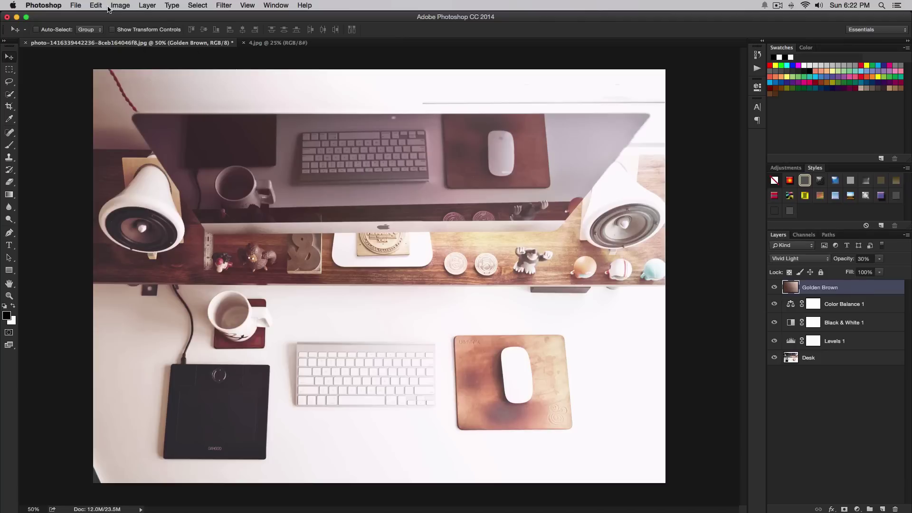
Paste the texture as Layer 1 and move it to cover the whole photo.
key("super+v")
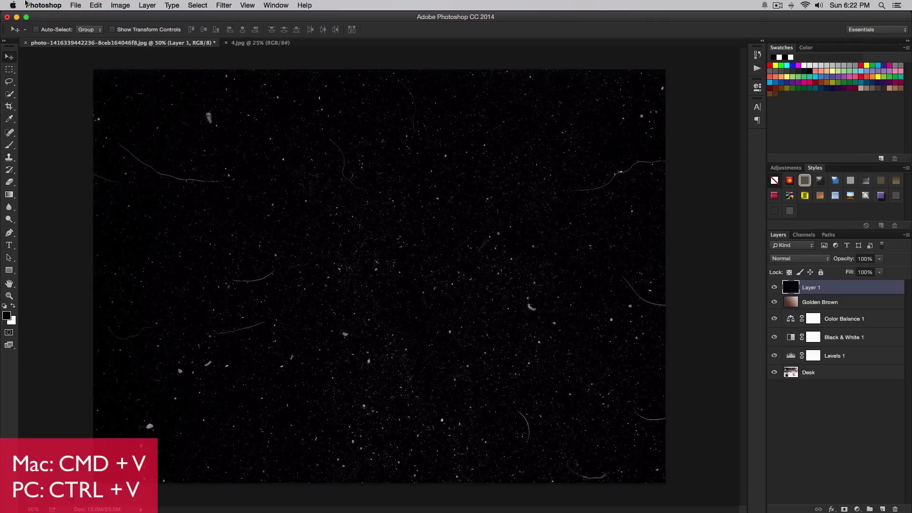
left_click(96, 6)
left_click(107, 90)
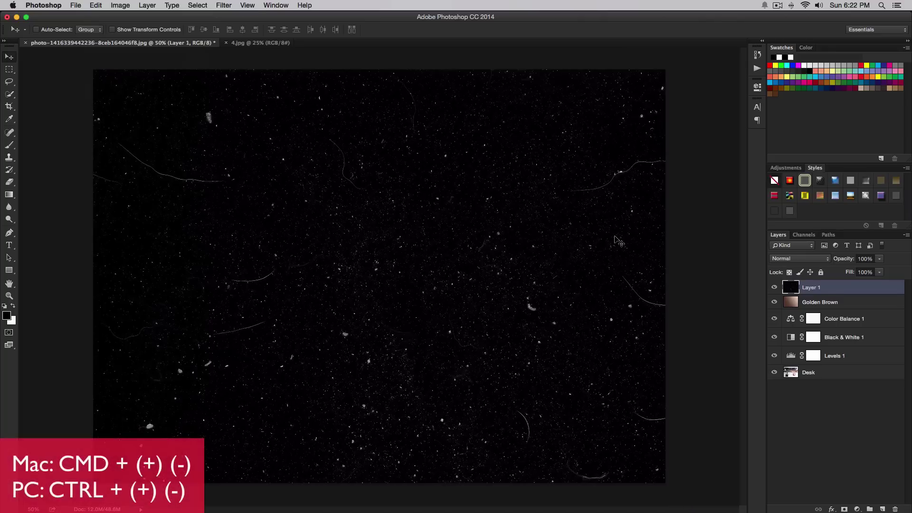
key("super+minus")
key("super+minus")
key("super+plus")
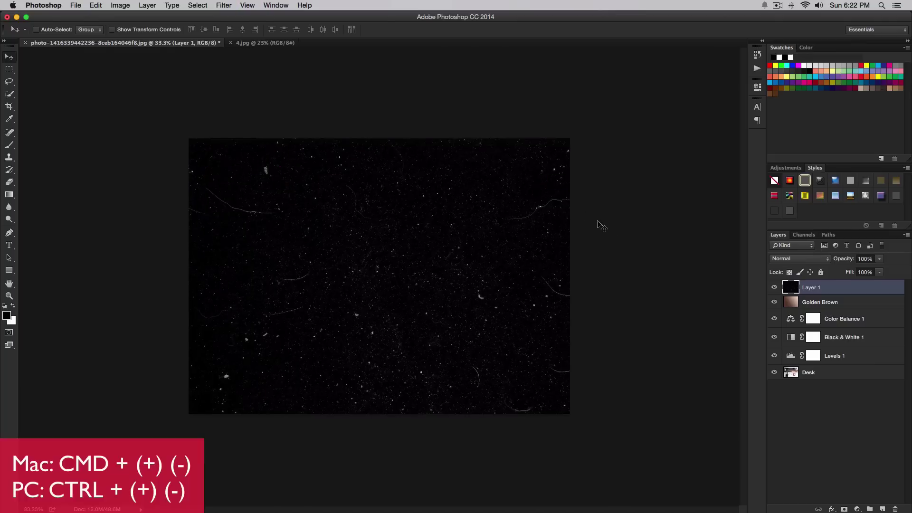
key("super+t")
left_click_drag(470, 261, 453, 200)
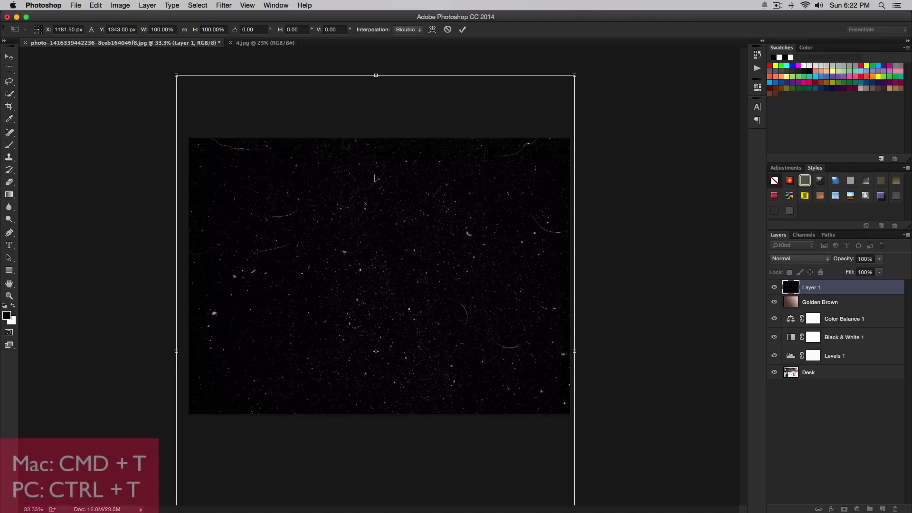
left_click(463, 30)
left_click_drag(457, 277, 444, 237)
key("super+plus")
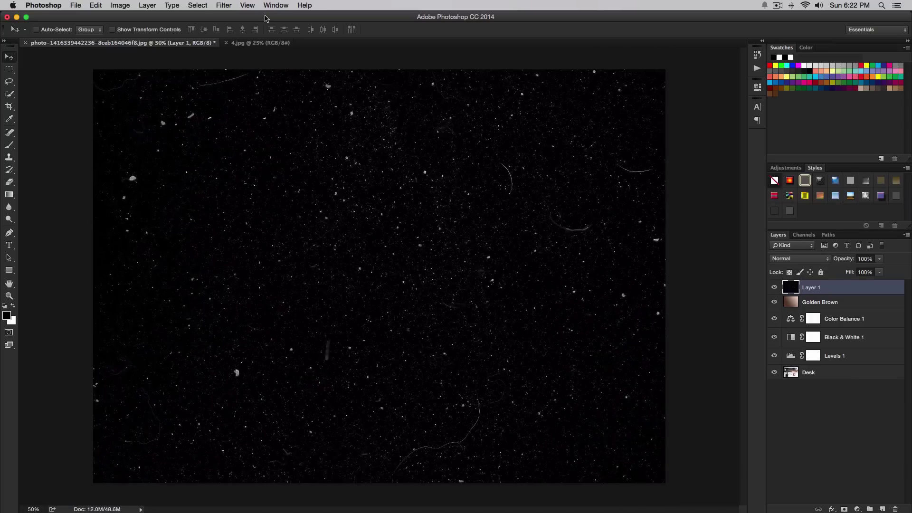
Invert the texture layer so it shows dark specks on white.
left_click(126, 7)
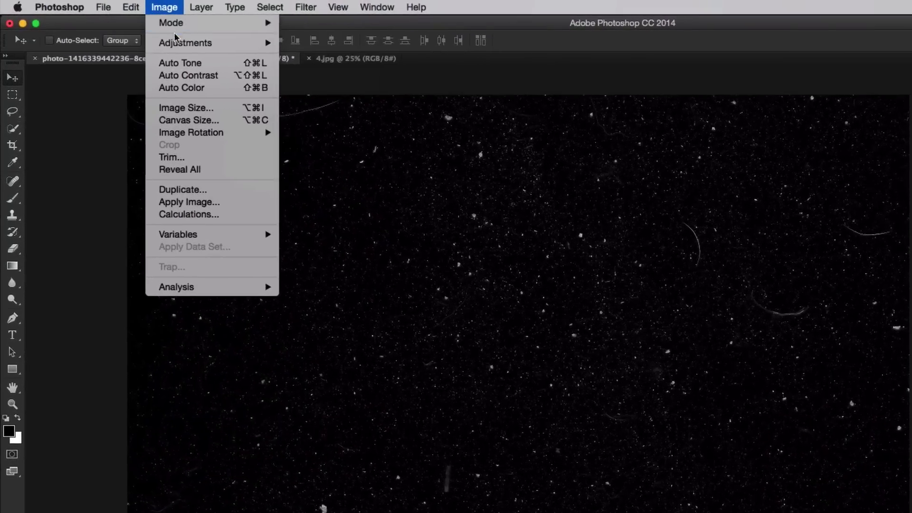
mouse_move(143, 35)
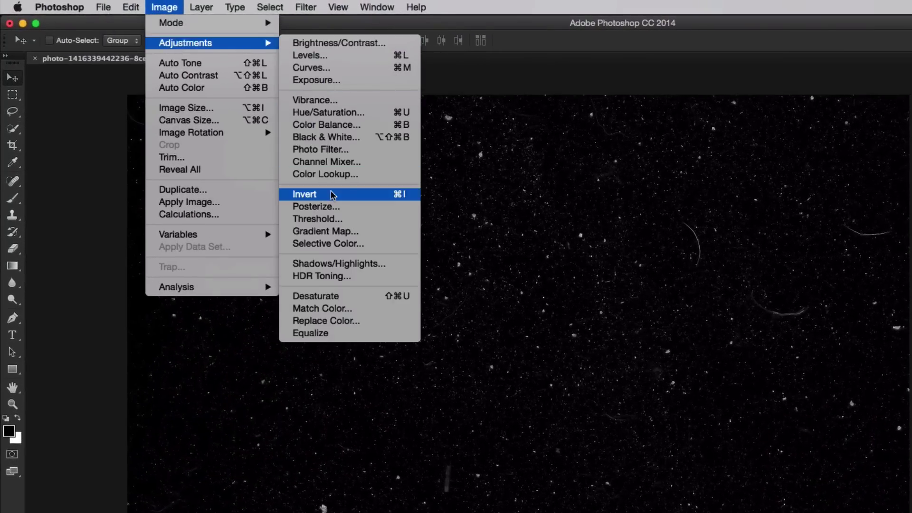
left_click(347, 189)
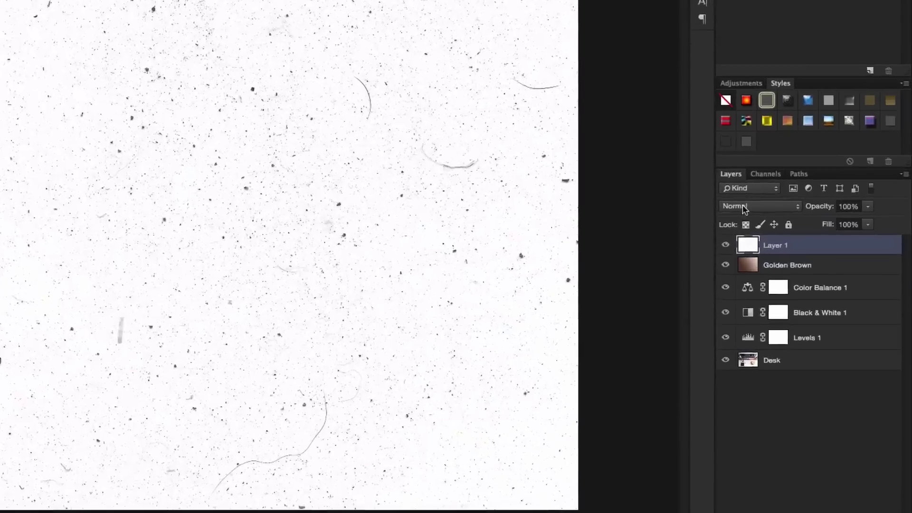
Blend the dust texture layer (Layer 1) in Multiply at 35% opacity, comparing it with visibility toggled.
left_click(744, 207)
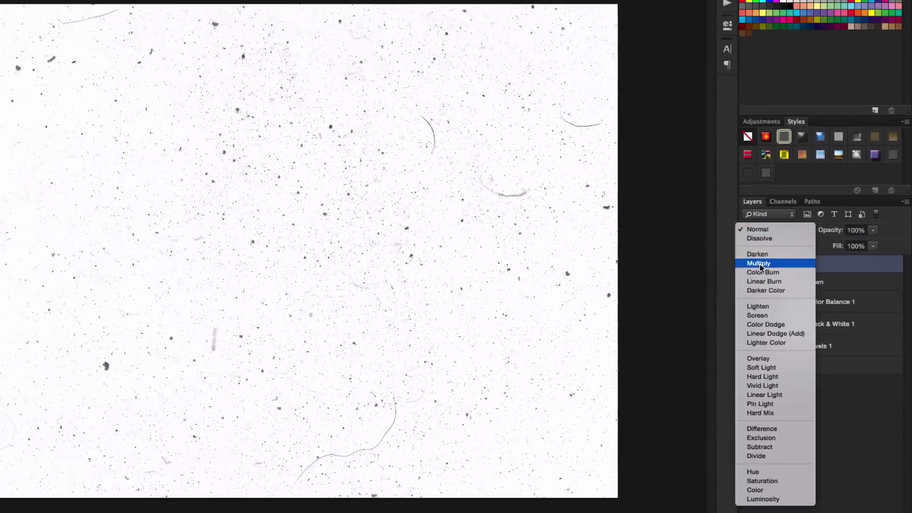
left_click(701, 208)
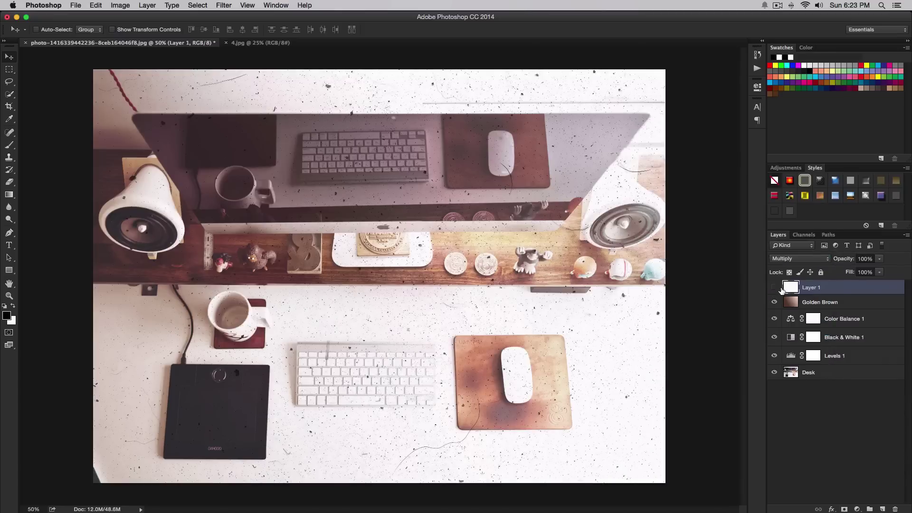
left_click(774, 287)
left_click(775, 287)
mouse_move(848, 263)
left_mouse_down()
mouse_move(836, 261)
mouse_move(845, 259)
left_mouse_up()
type("8")
key("Return")
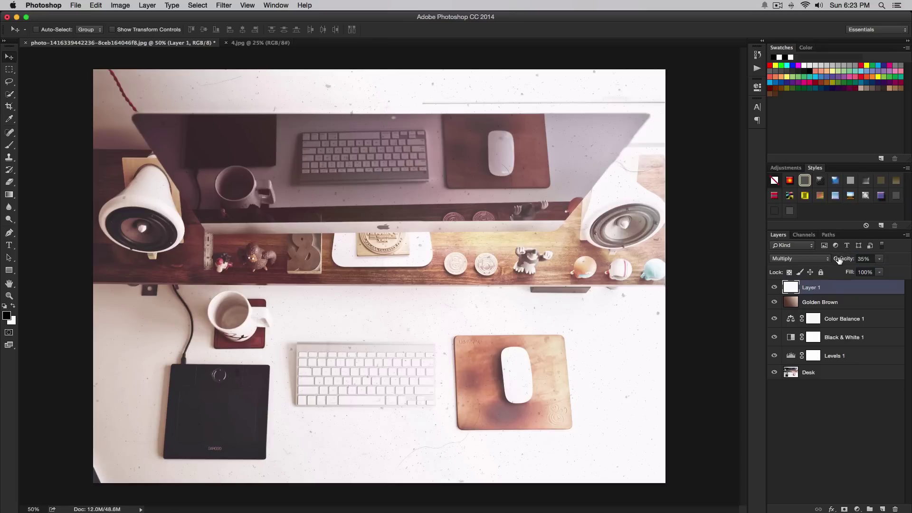